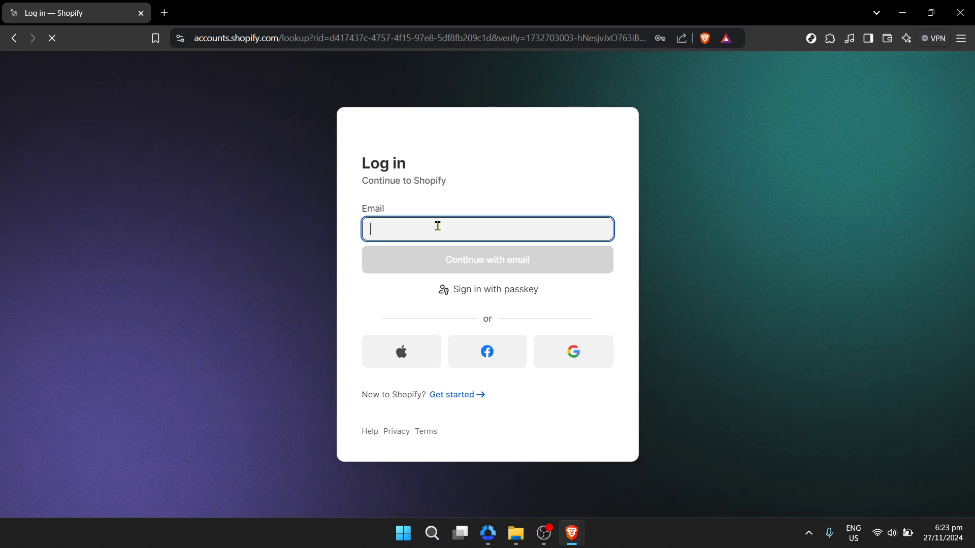
Log in to Shopify with the saved account e-mail and account password
left_click(407, 241)
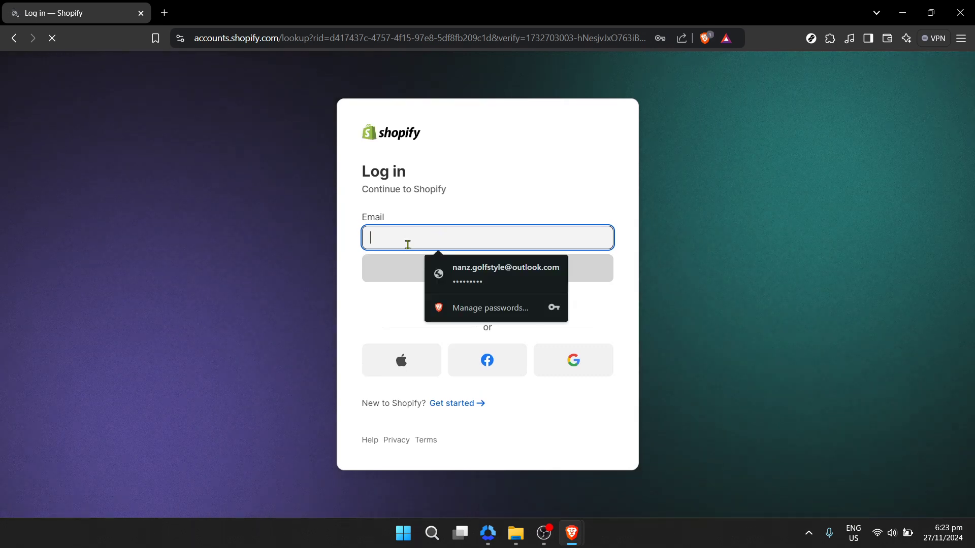
left_click(470, 277)
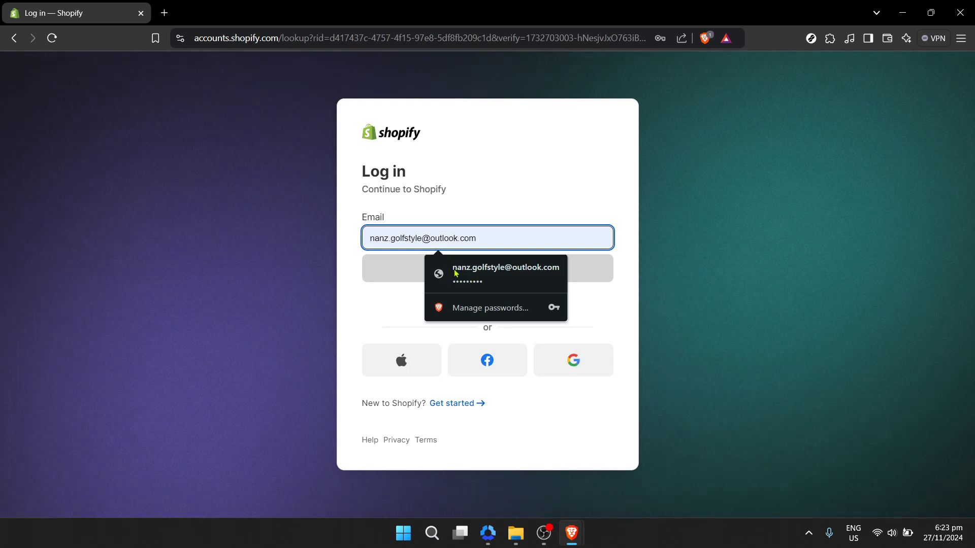
left_click(410, 269)
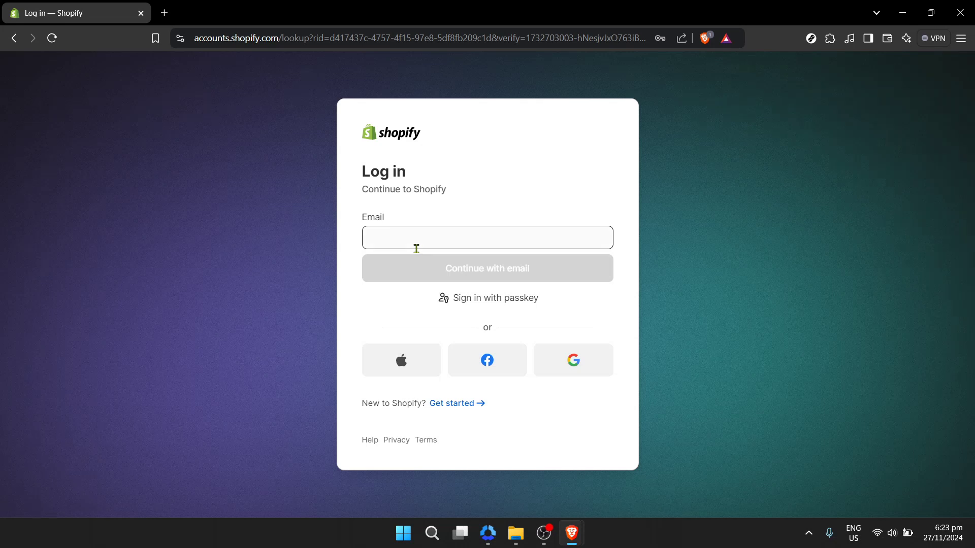
left_click(416, 249)
left_click(455, 267)
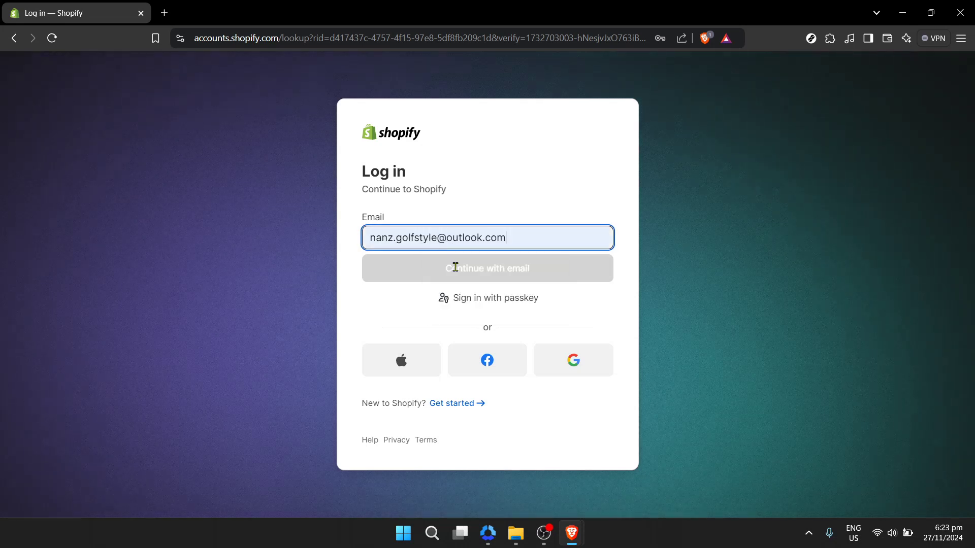
left_click(403, 271)
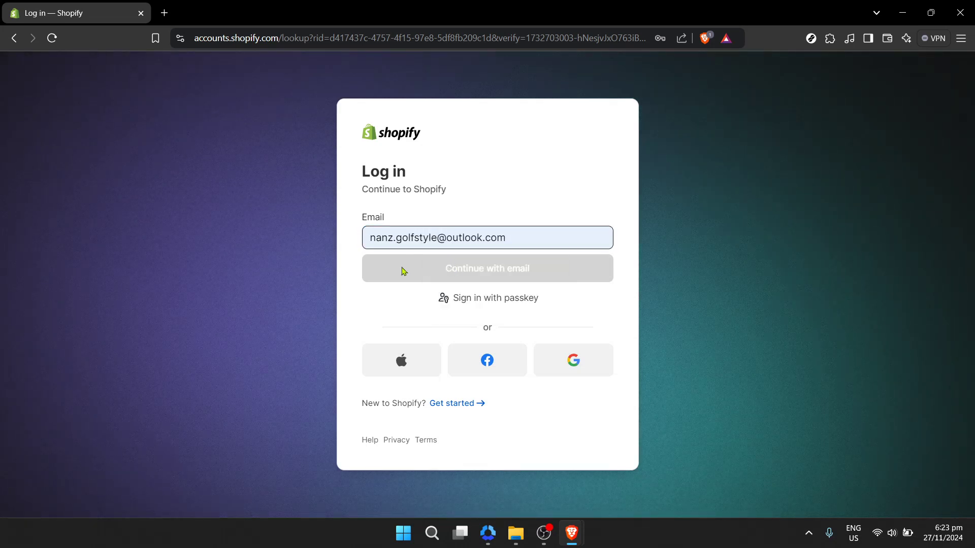
double_click(403, 270)
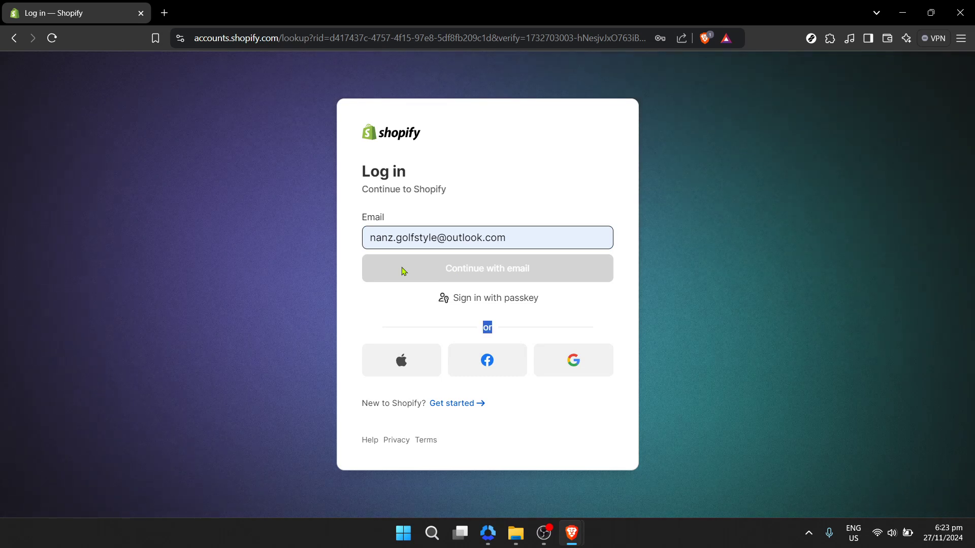
left_click(403, 271)
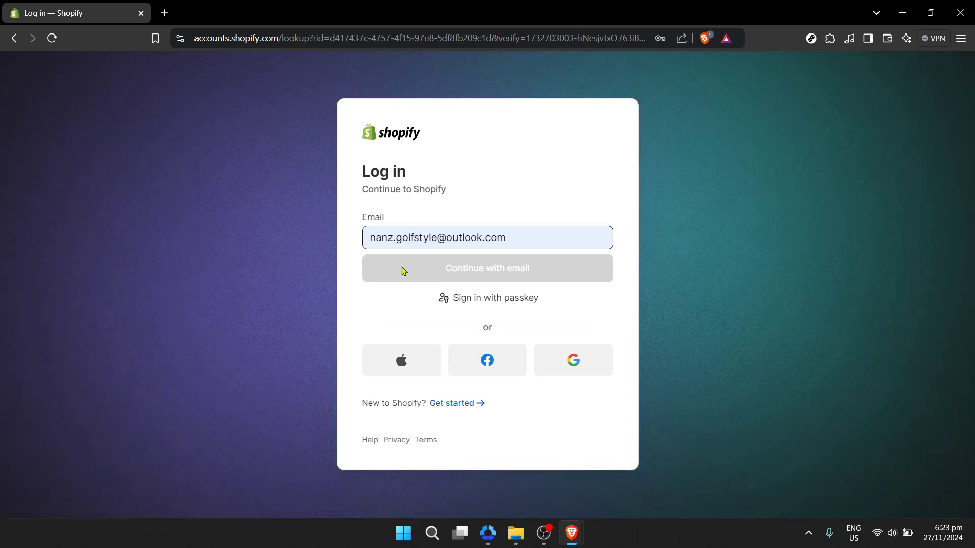
left_click(403, 271)
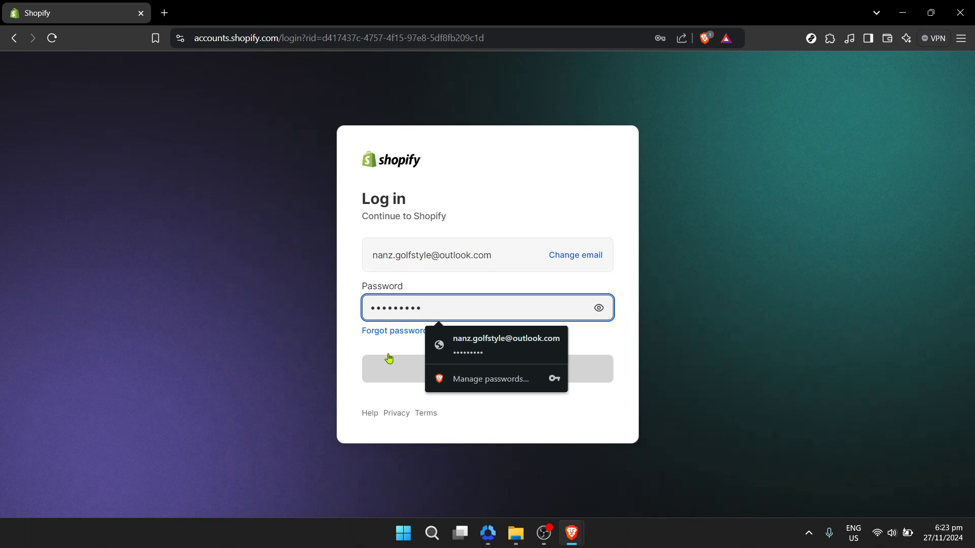
left_click(389, 360)
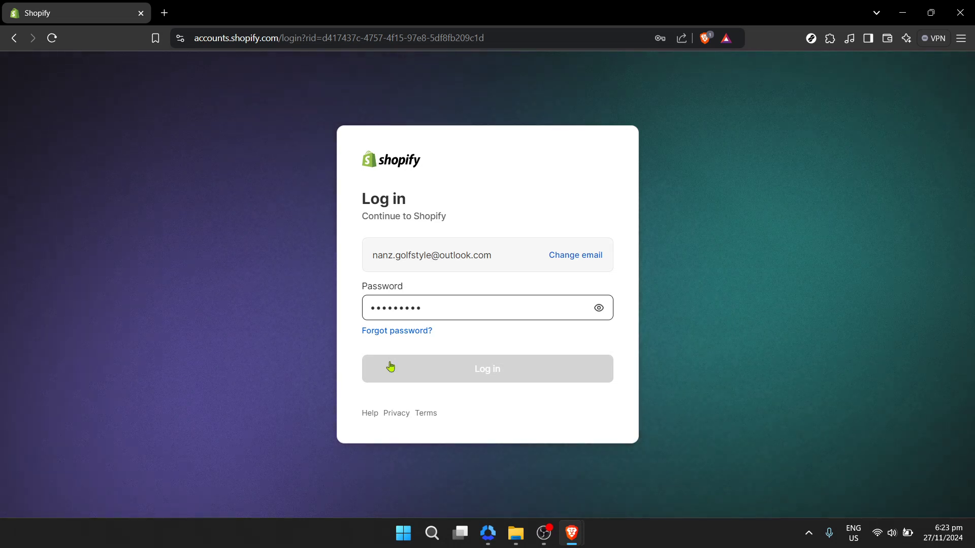
left_click(390, 366)
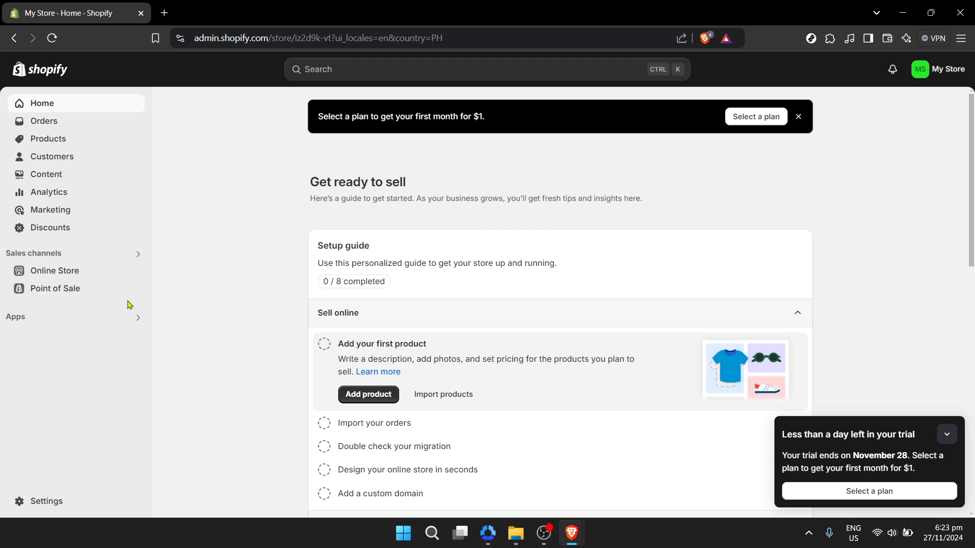
Open the current Dawn theme of the online store for customization and show its theme settings
left_click(89, 275)
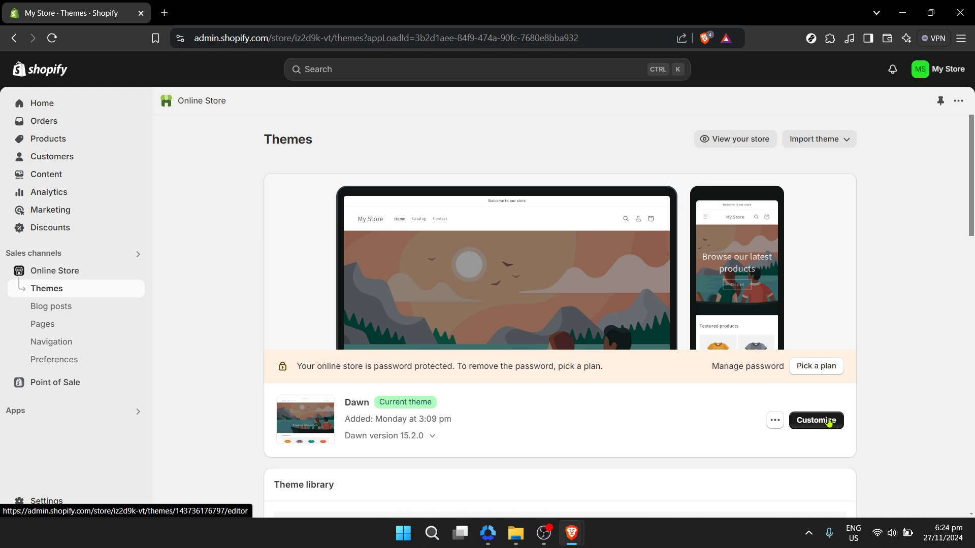
left_click(829, 422)
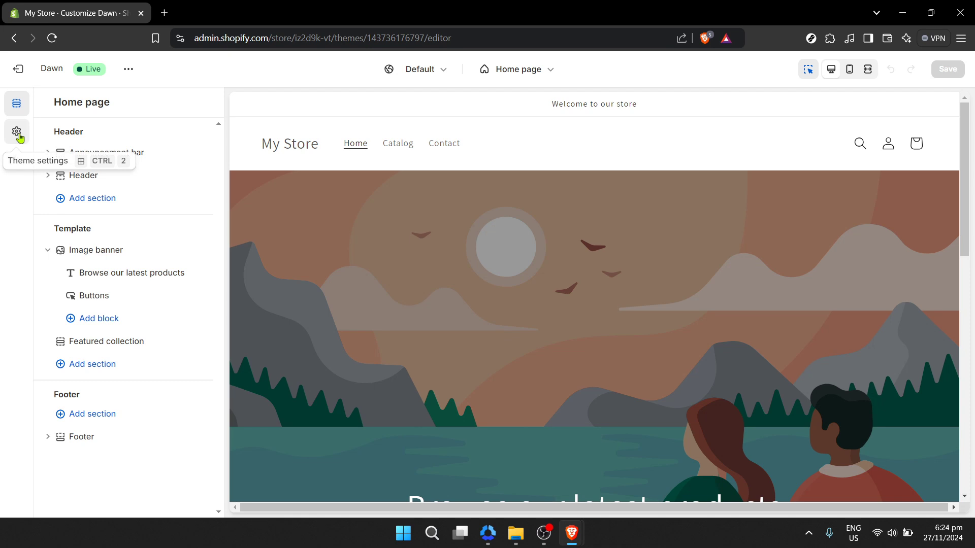
left_click(18, 136)
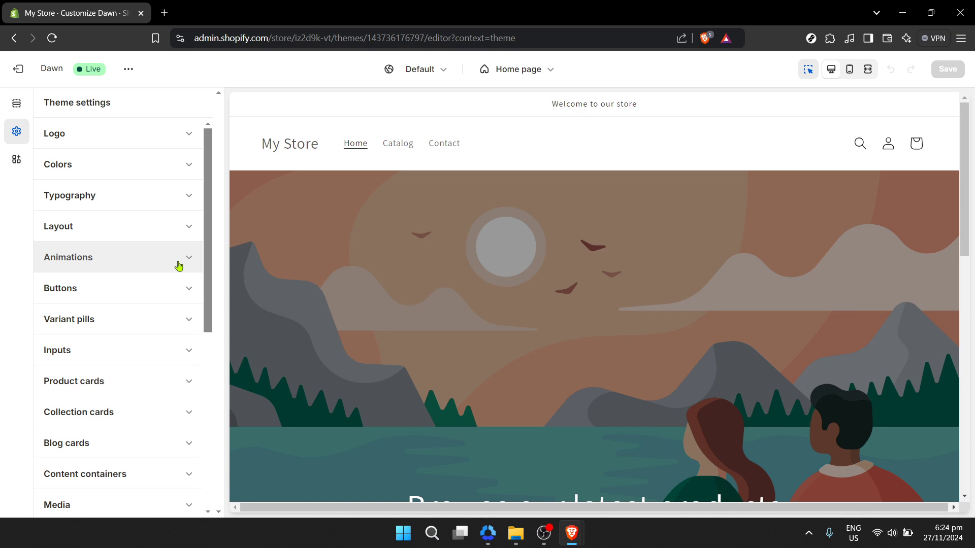
Expand the Checkout section of the theme settings
scroll(180, 233, "down", 2)
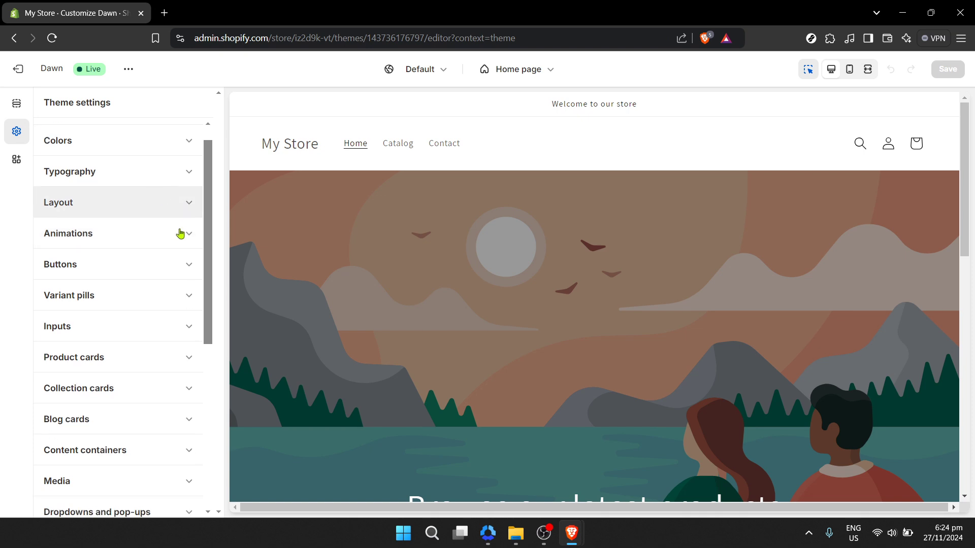
scroll(180, 234, "down", 2)
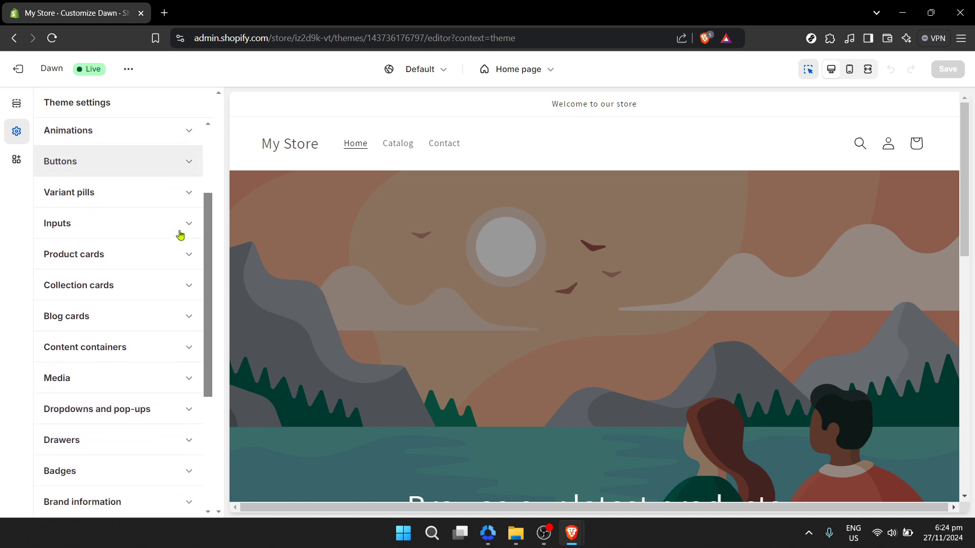
scroll(181, 234, "down", 4)
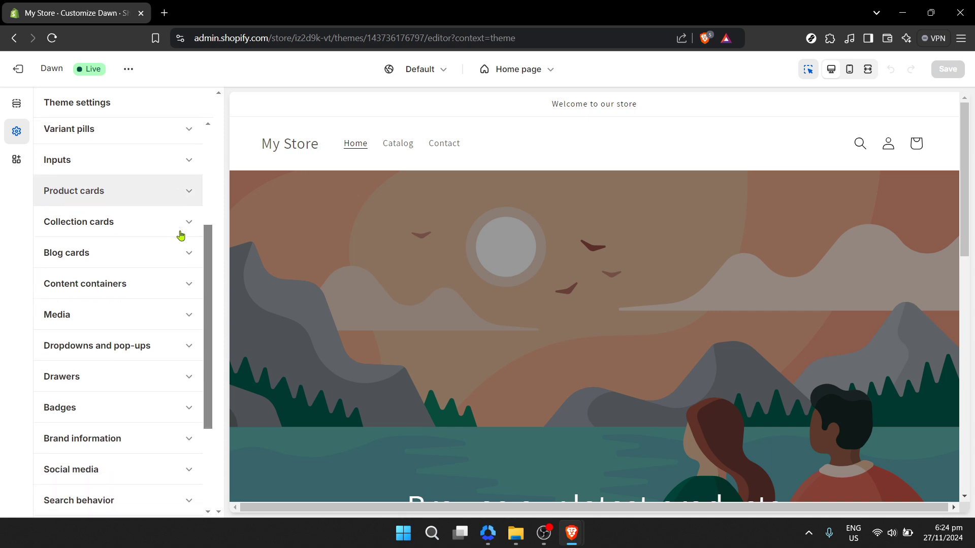
scroll(181, 236, "down", 3)
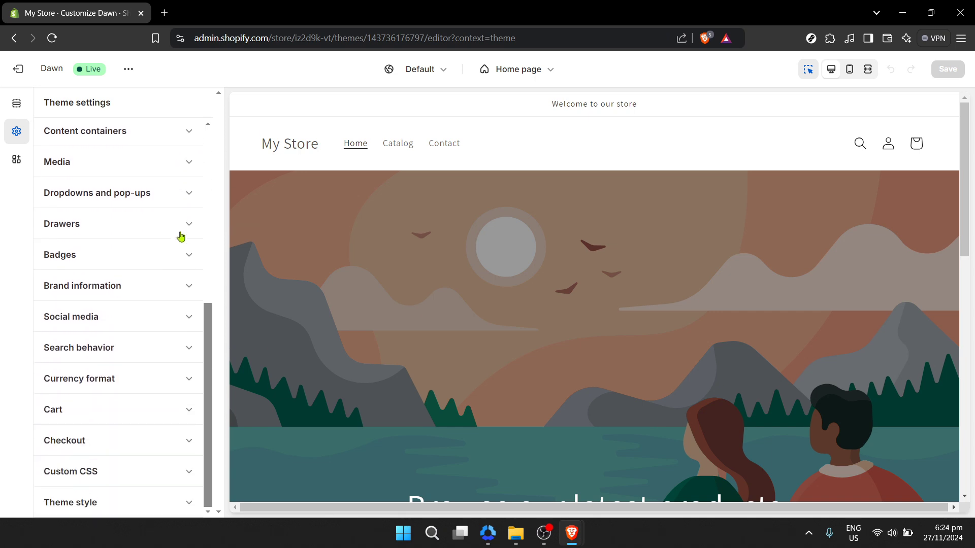
left_click(128, 440)
Set the checkout banner's background image to the person-stands-on-rocks JPG from the store's files
scroll(211, 356, "down", 3)
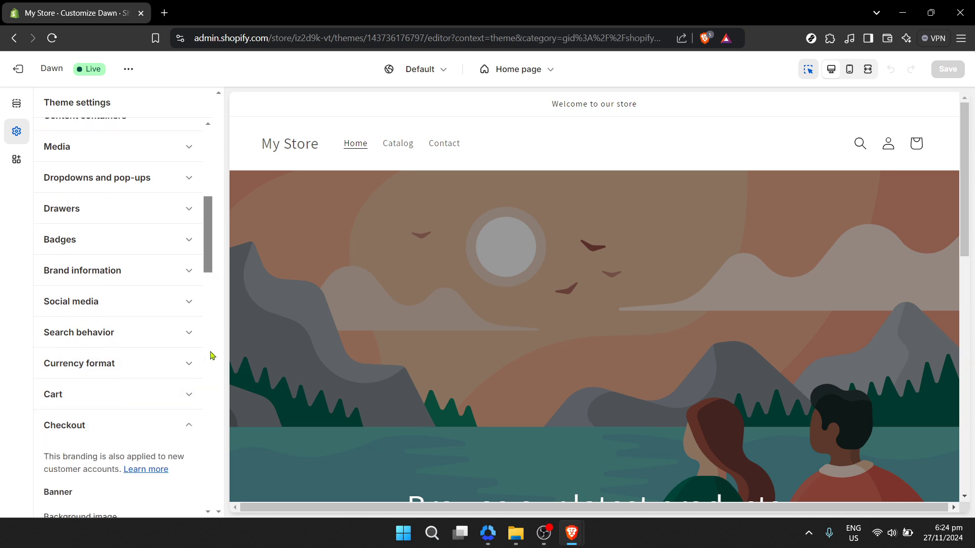
scroll(212, 356, "down", 3)
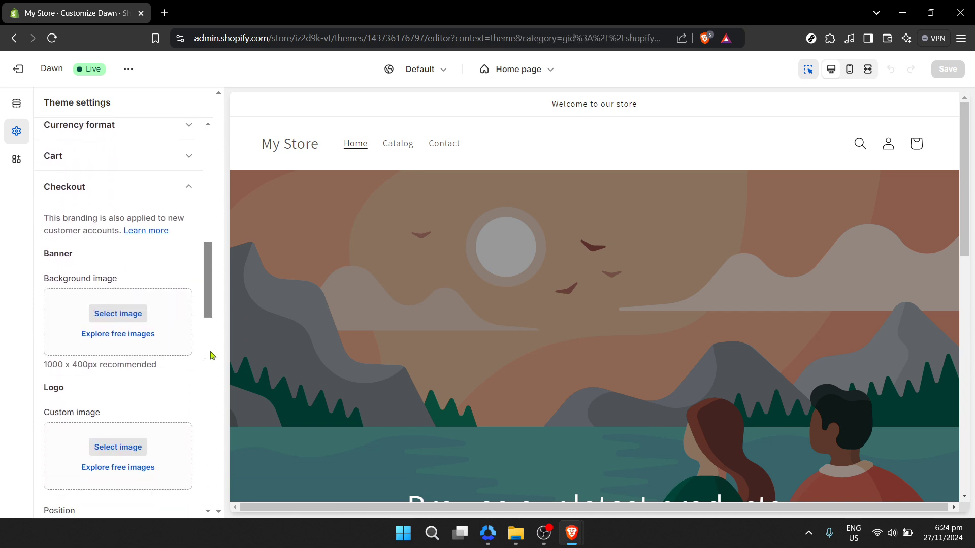
left_click(149, 319)
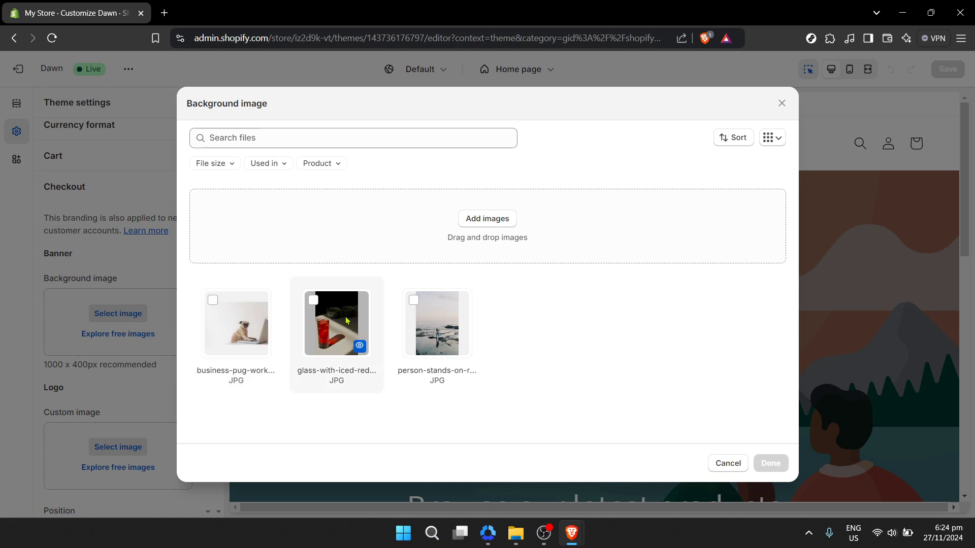
left_click(441, 321)
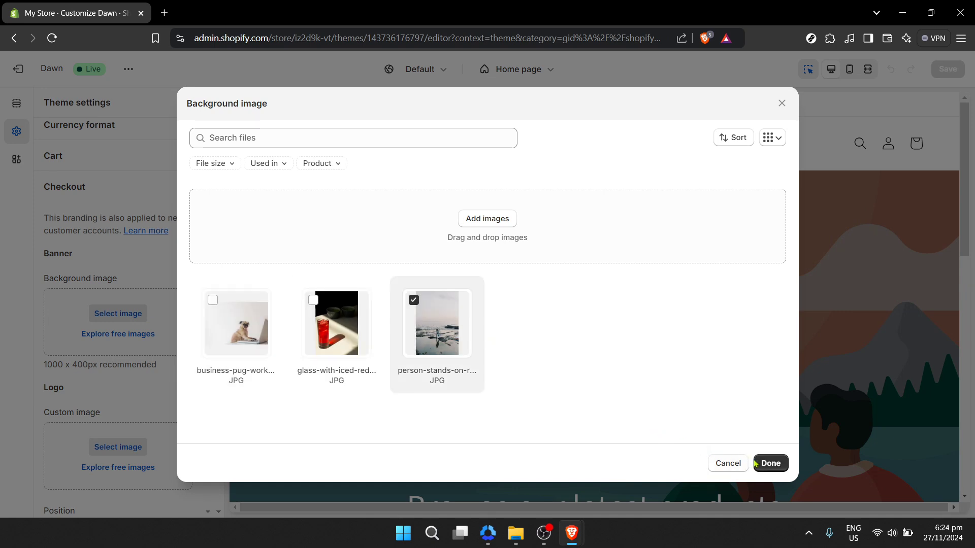
left_click(769, 464)
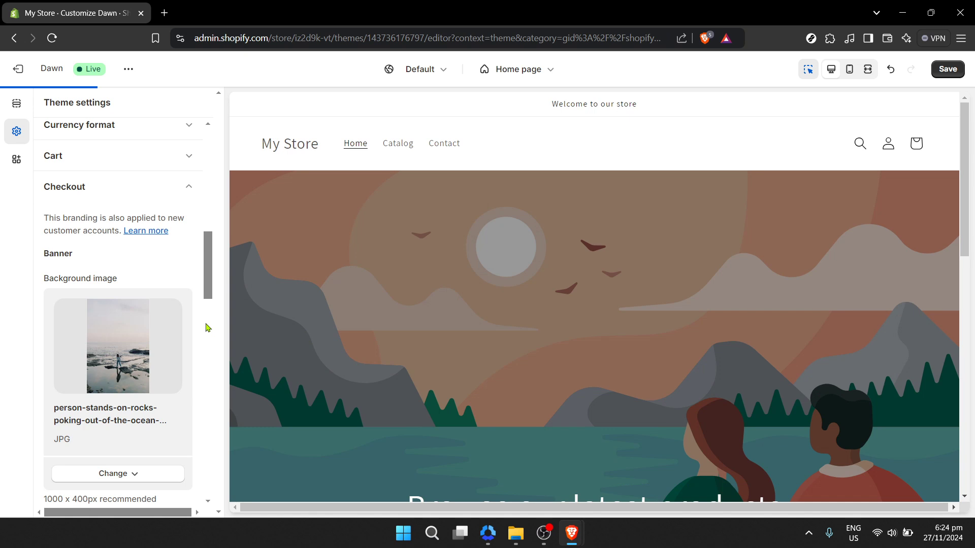
scroll(653, 354, "down", 3)
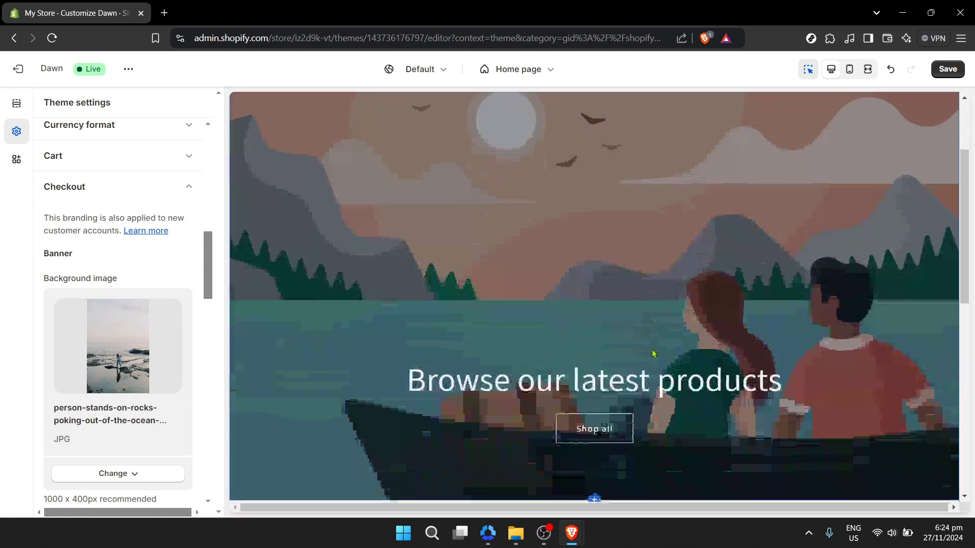
scroll(652, 354, "down", 7)
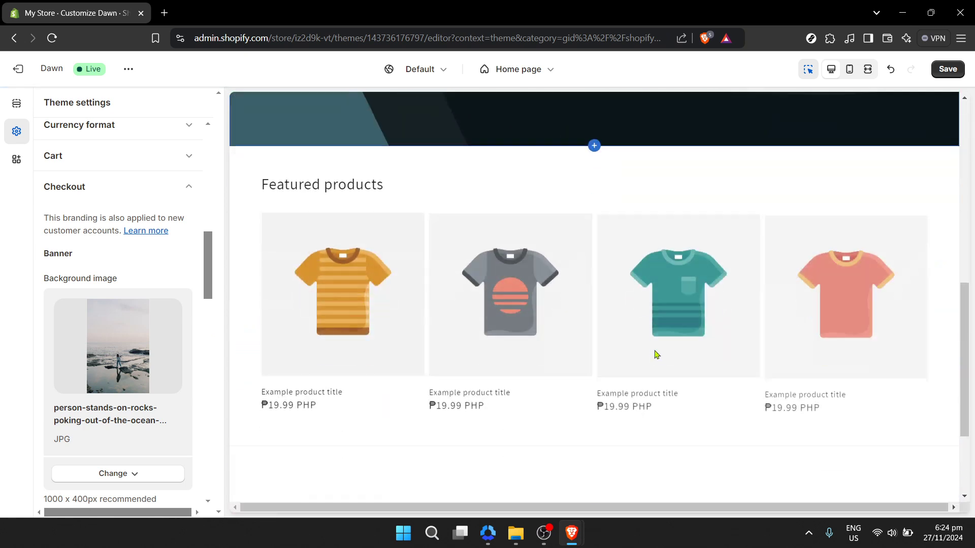
scroll(656, 354, "down", 3)
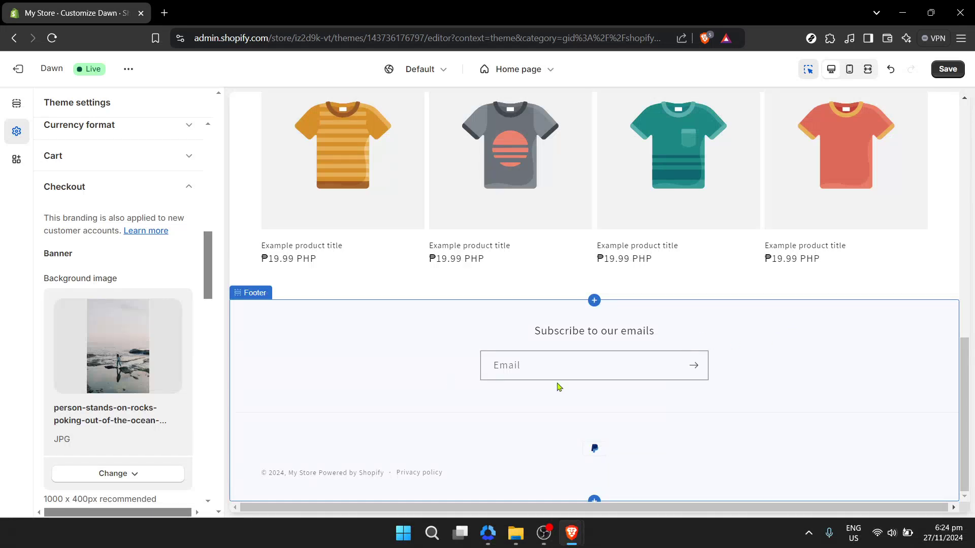
Set the checkout logo's custom image to the business-pug-working-on-laptop JPG
scroll(147, 342, "down", 3)
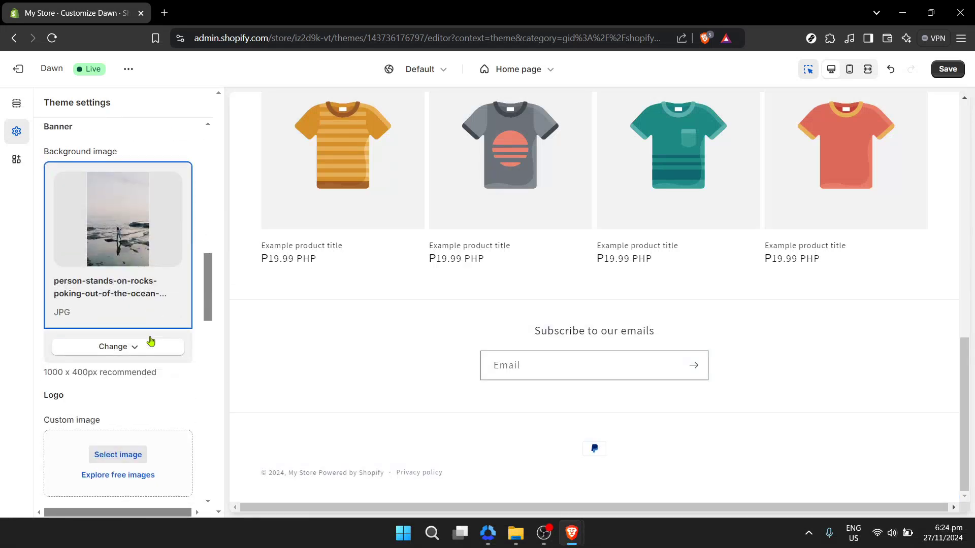
scroll(151, 341, "down", 1)
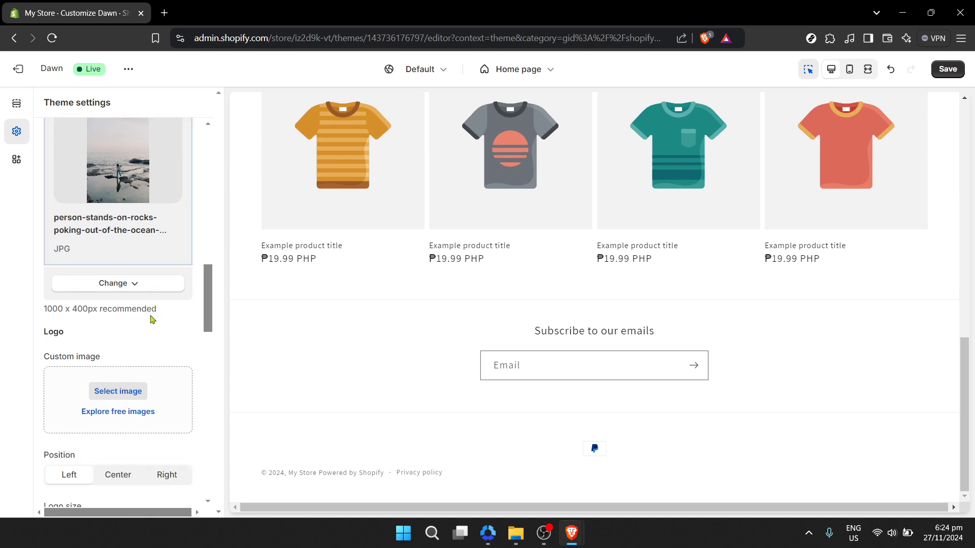
scroll(147, 350, "down", 2)
scroll(147, 350, "down", 1)
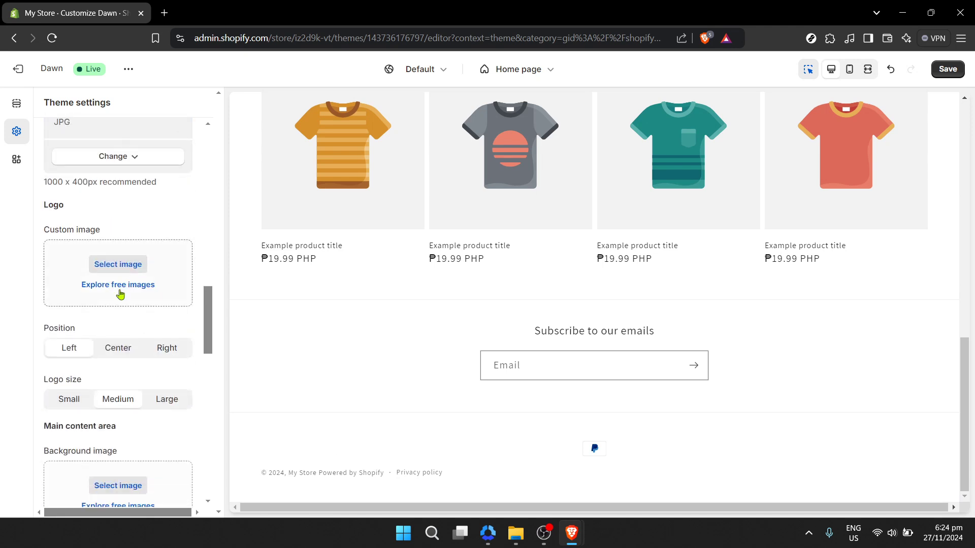
left_click(109, 266)
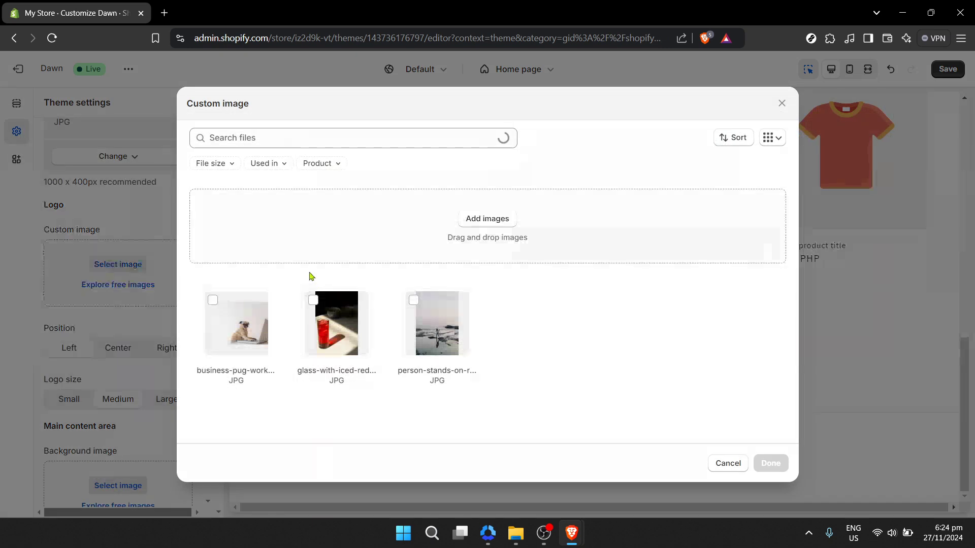
left_click(244, 322)
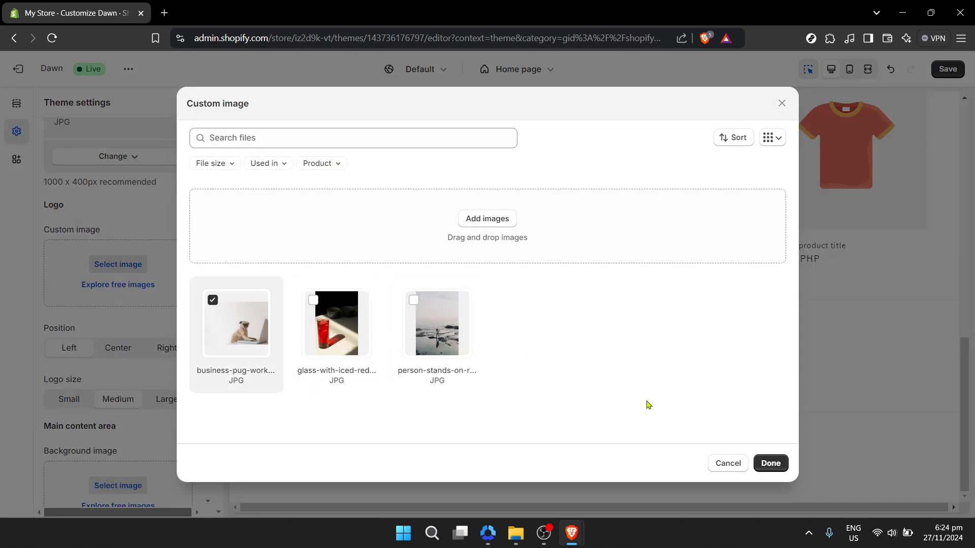
left_click(769, 463)
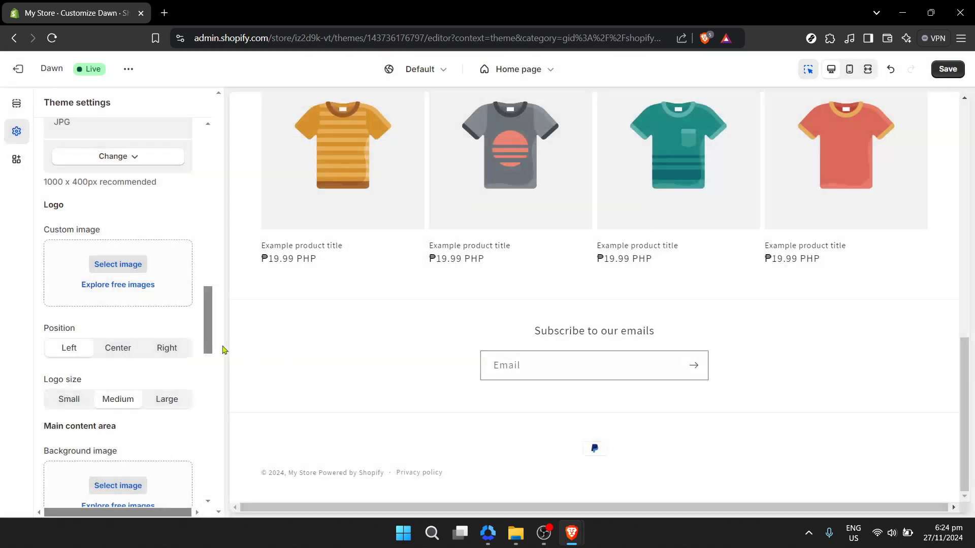
Set the checkout main content area's background image to the glass-with-iced-red-beverage-reflects-on-a-white-table JPG
scroll(186, 335, "down", 4)
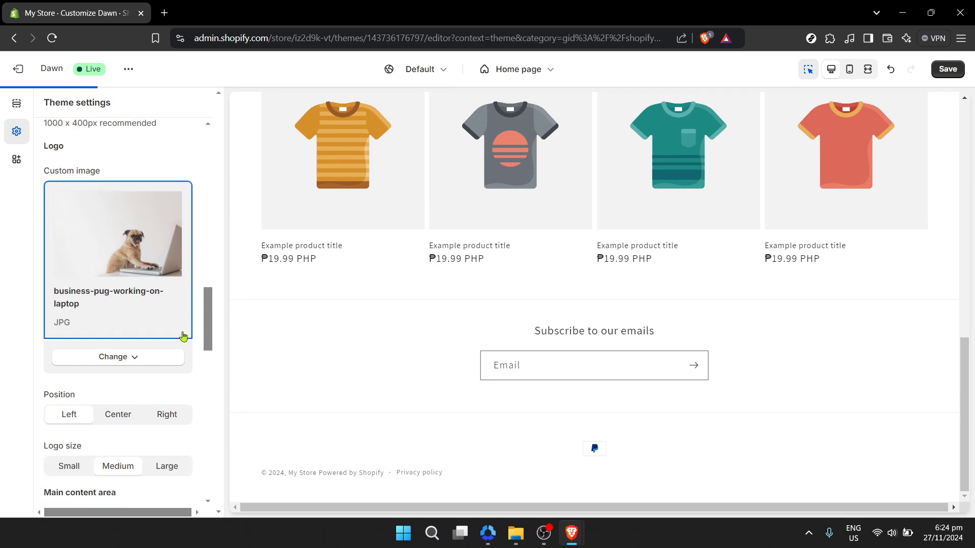
scroll(186, 338, "down", 3)
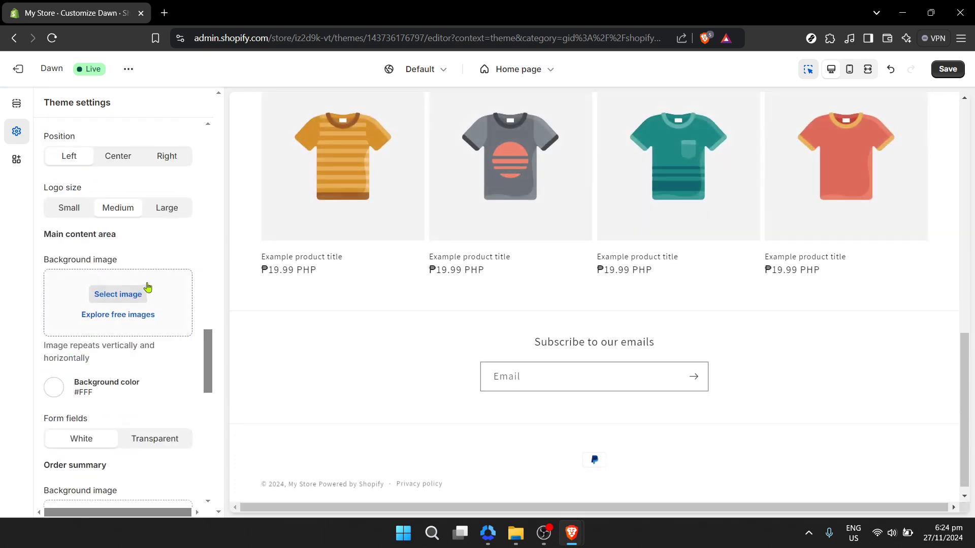
left_click(117, 294)
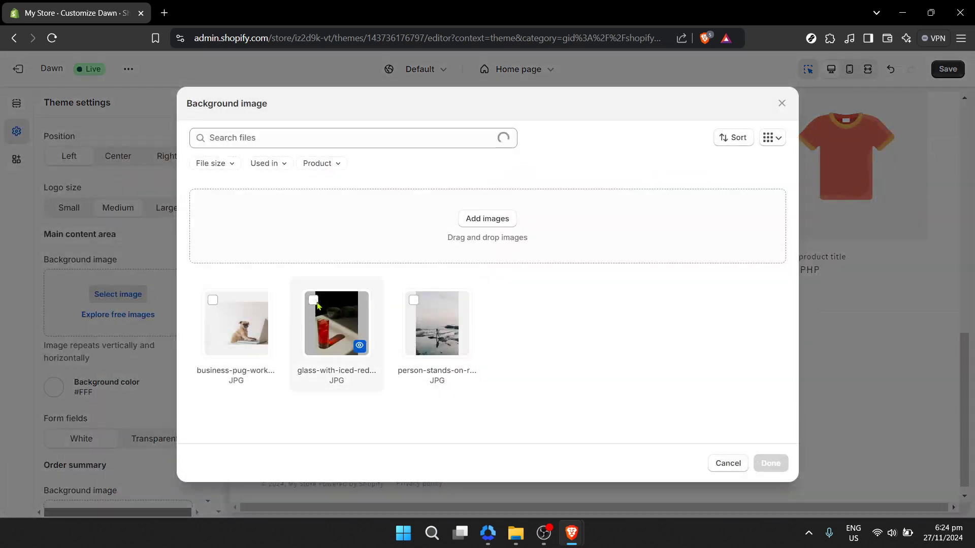
left_click(315, 301)
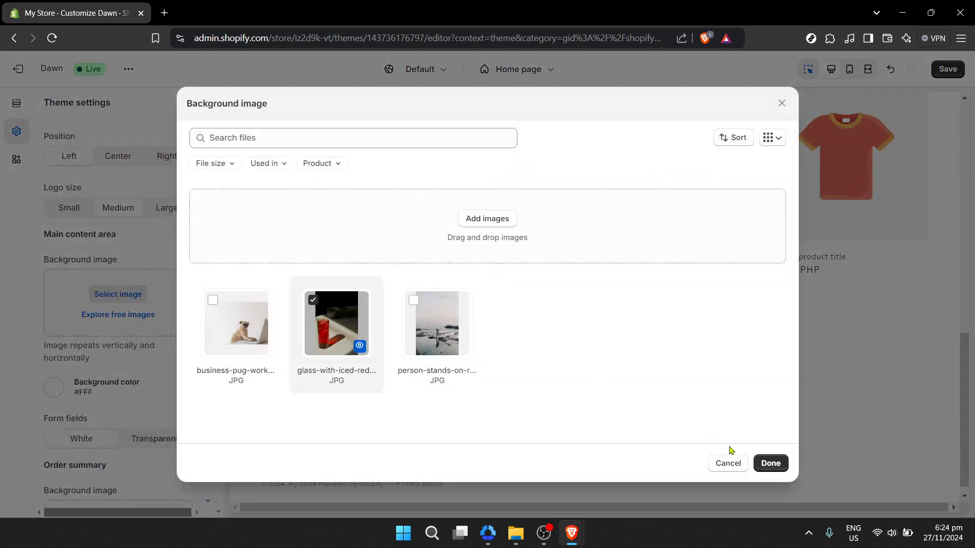
left_click(770, 464)
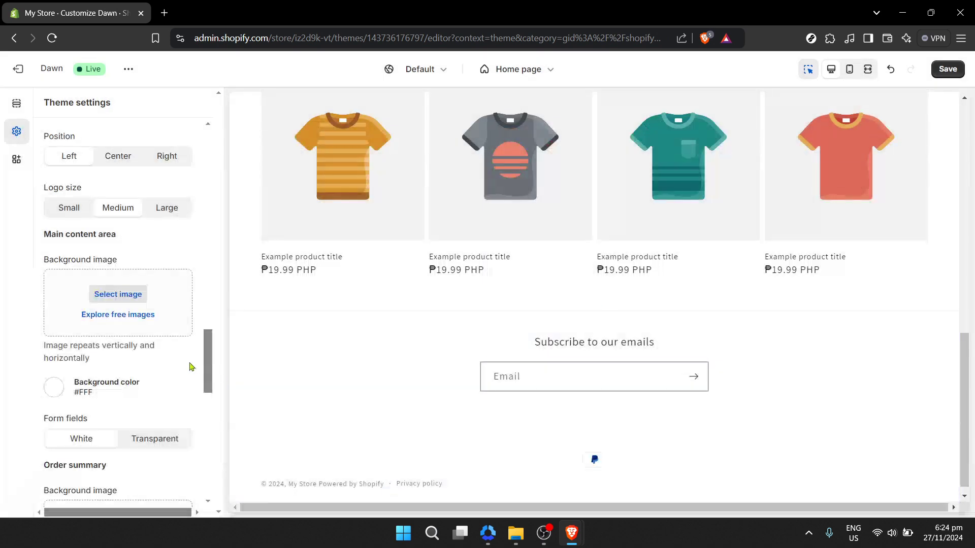
Set the checkout order summary's background image to the business-pug-working-on-laptop JPG
scroll(162, 342, "down", 1)
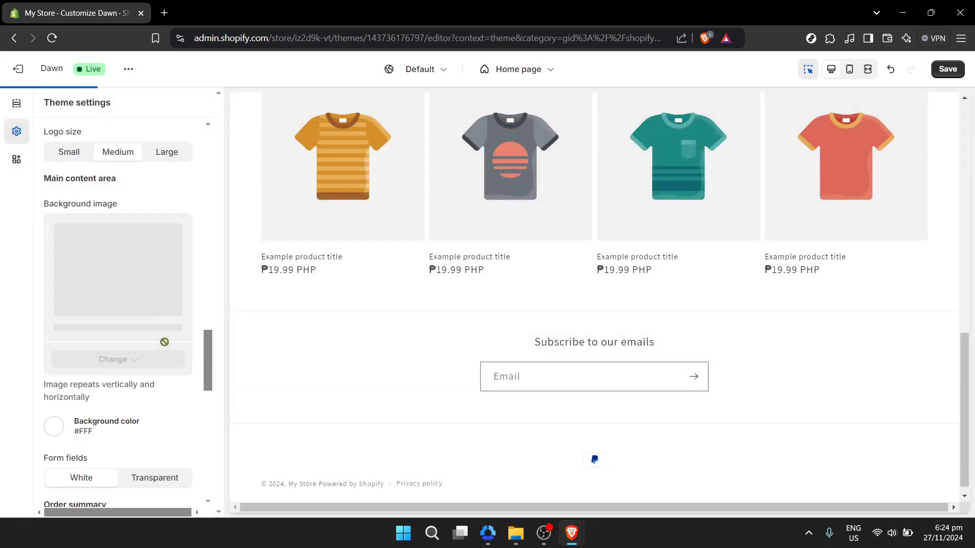
scroll(167, 347, "down", 3)
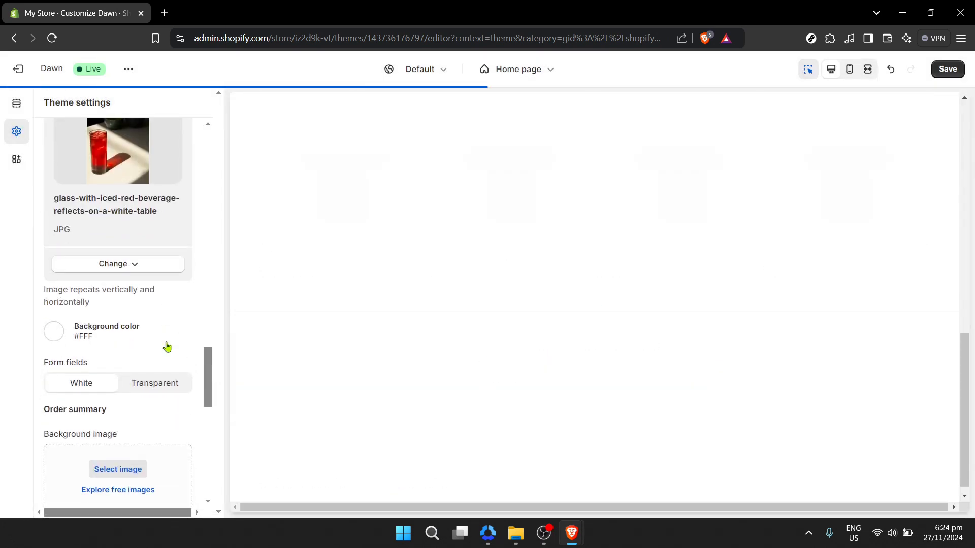
scroll(167, 345, "down", 1)
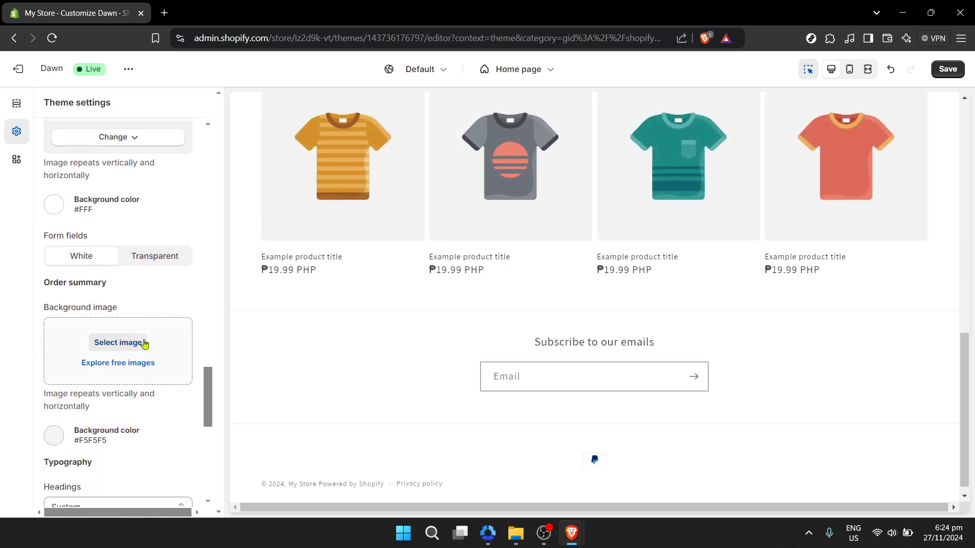
left_click(145, 343)
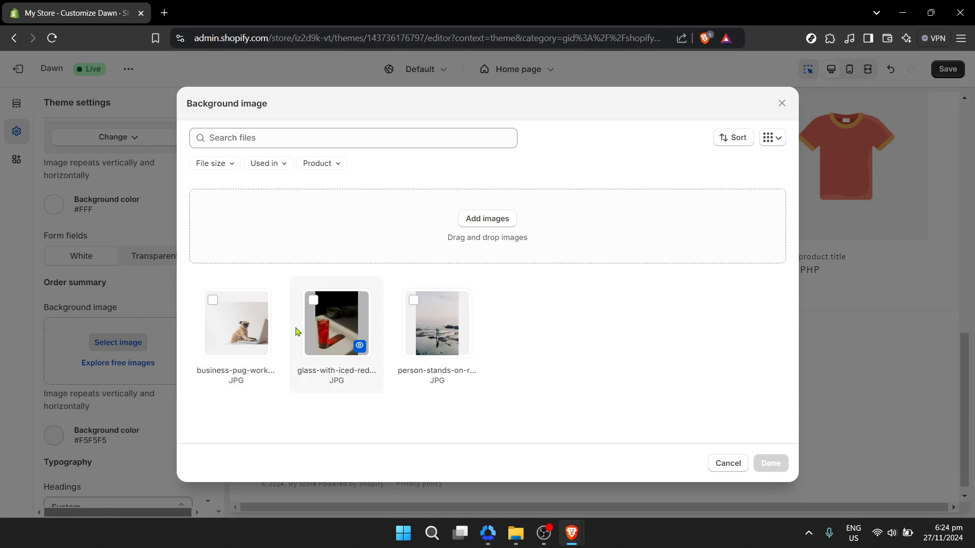
left_click(242, 328)
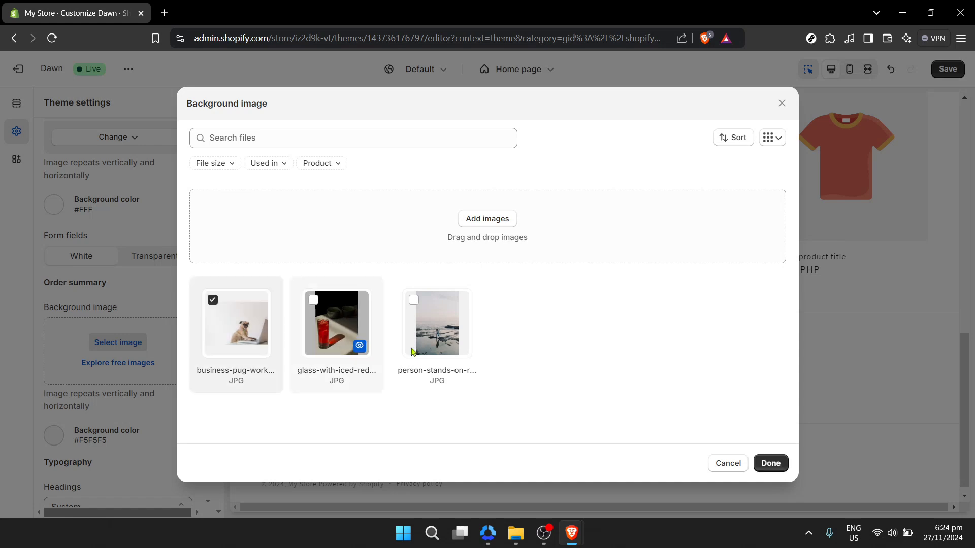
left_click(770, 463)
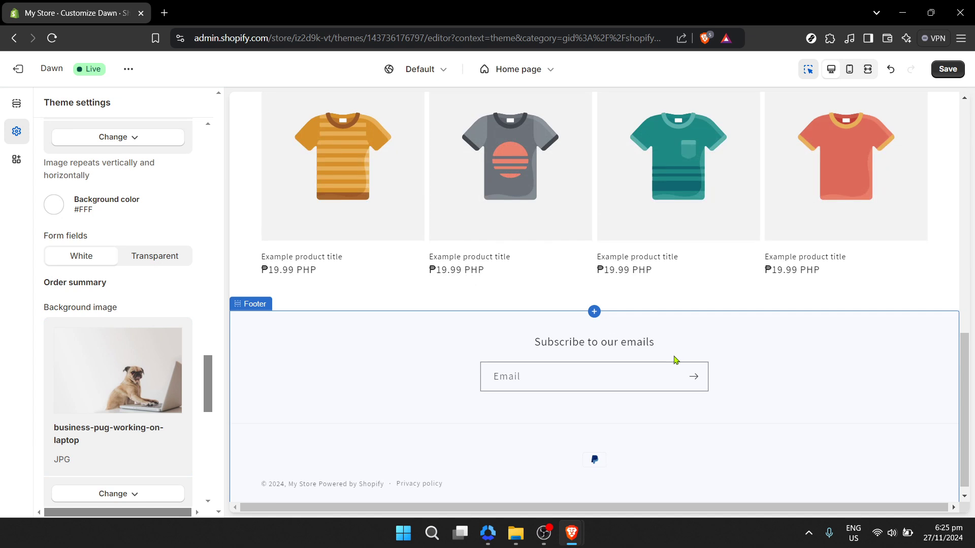
scroll(675, 360, "up", 10)
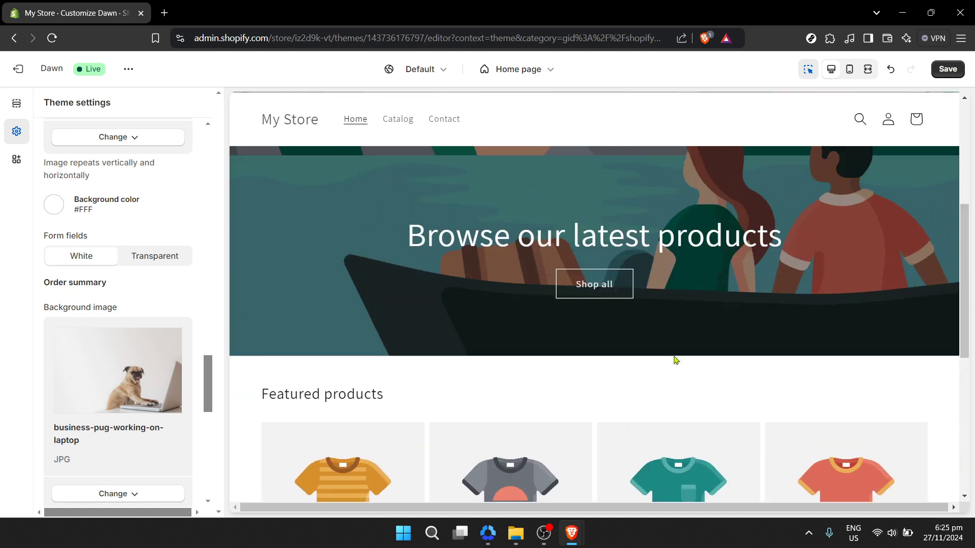
scroll(675, 360, "up", 5)
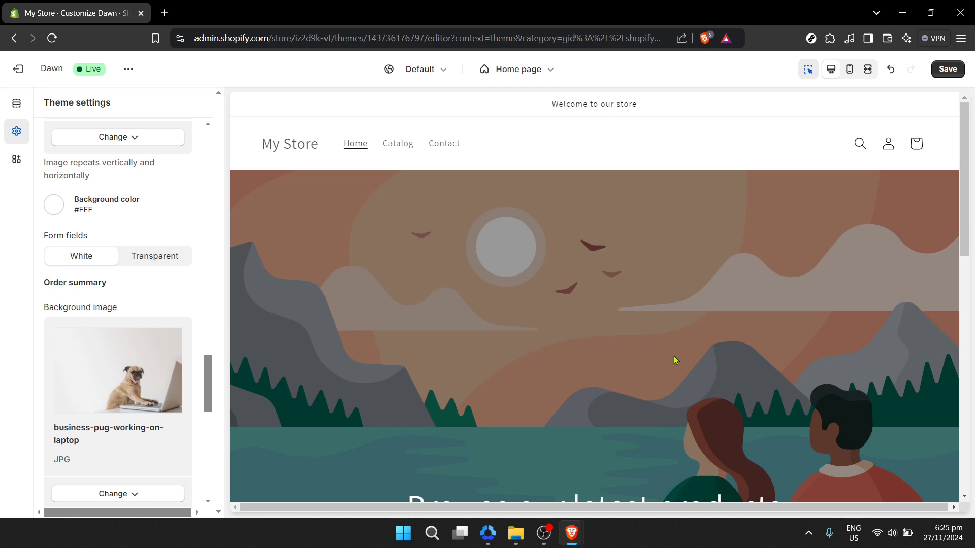
scroll(675, 359, "down", 5)
scroll(678, 364, "down", 5)
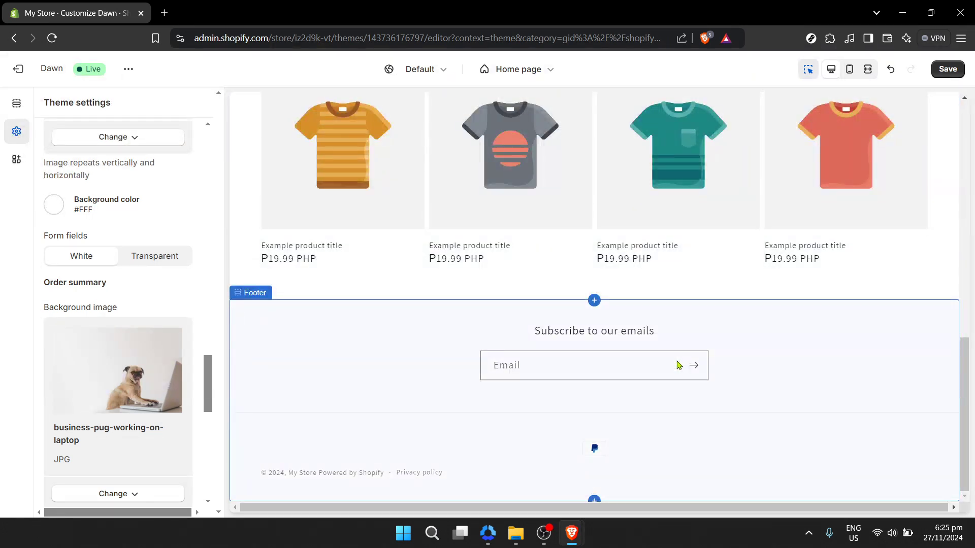
scroll(678, 364, "up", 10)
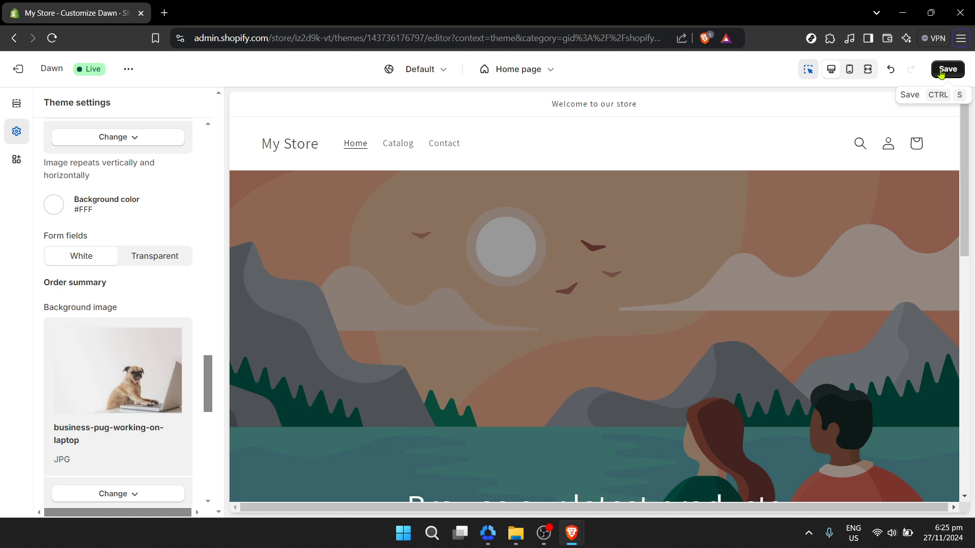
left_click(103, 341)
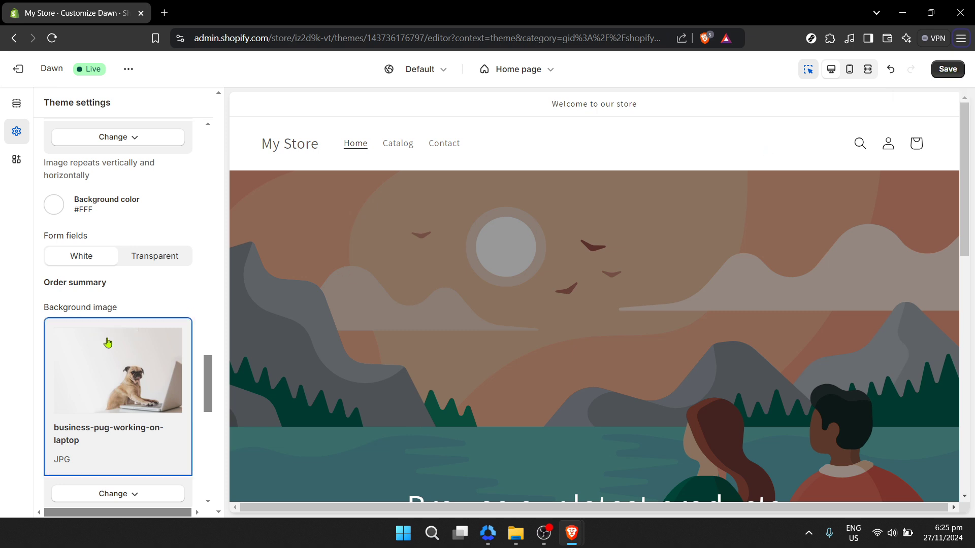